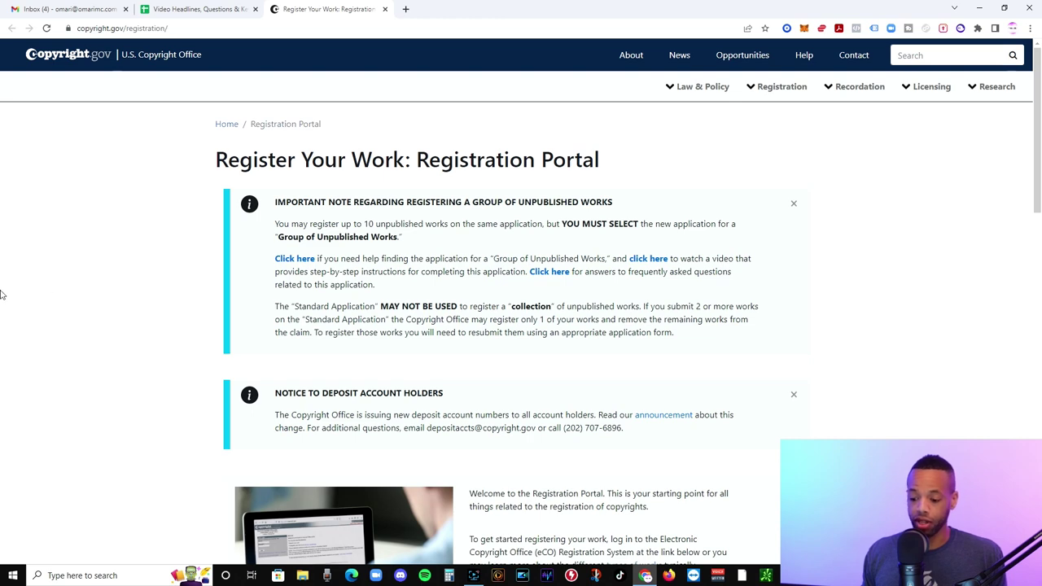
Step: Open the eCO Registration System login page from the registration portal and acknowledge its usage warning and browser notice
{"action": "scroll", "coordinate": [20, 225], "scroll_direction": "down", "scroll_amount": 2}
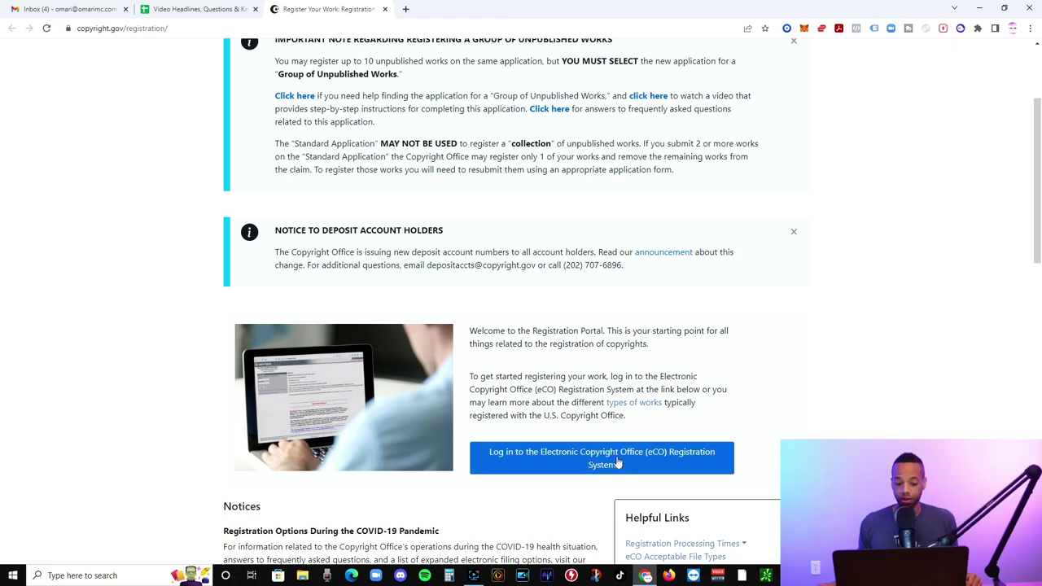
{"action": "scroll", "coordinate": [651, 383], "scroll_direction": "down", "scroll_amount": 1}
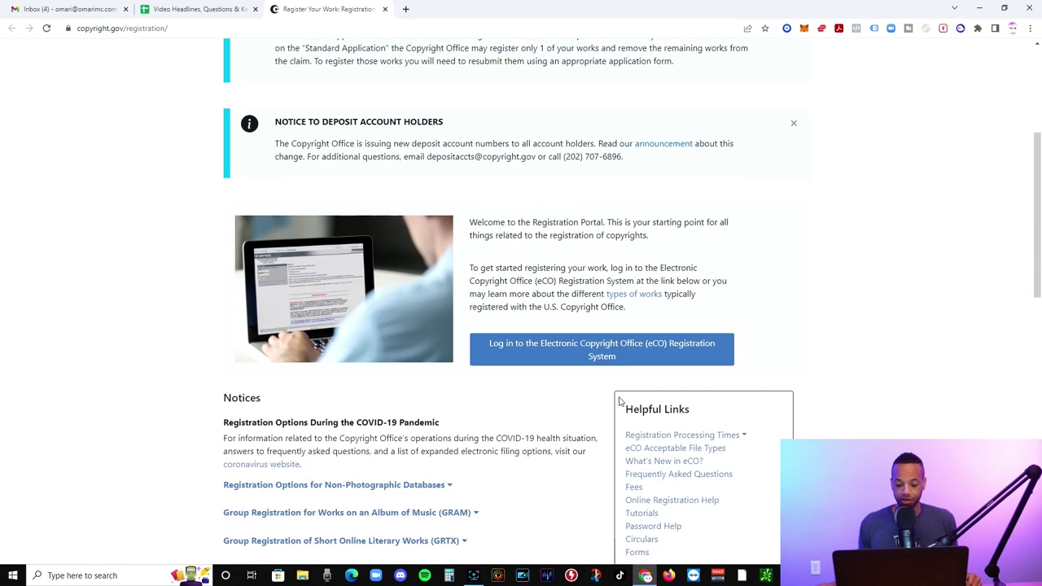
{"action": "scroll", "coordinate": [603, 269], "scroll_direction": "up", "scroll_amount": 3}
{"action": "scroll", "coordinate": [586, 325], "scroll_direction": "down", "scroll_amount": 3}
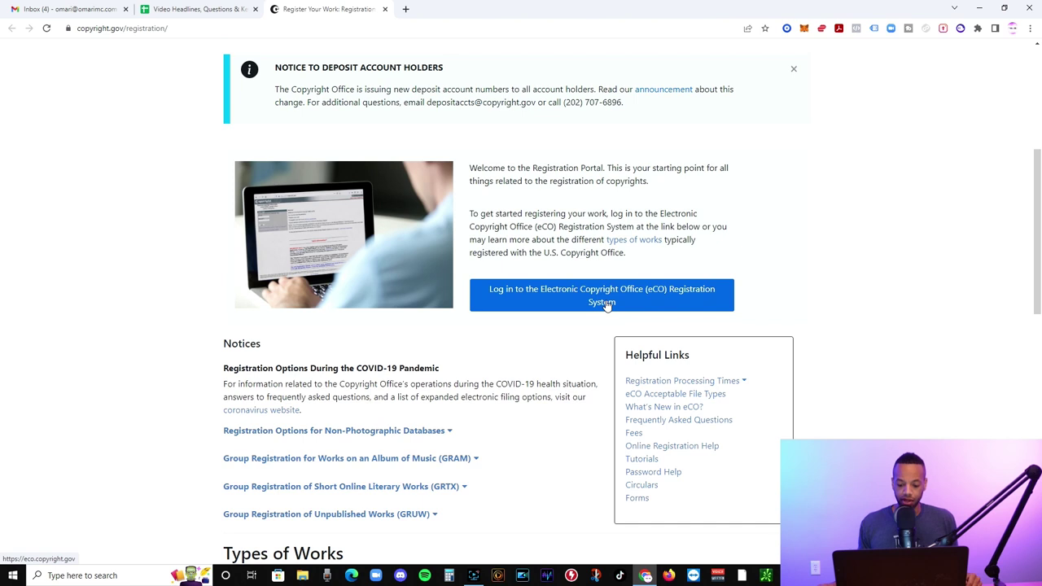
{"action": "left_click", "coordinate": [604, 305]}
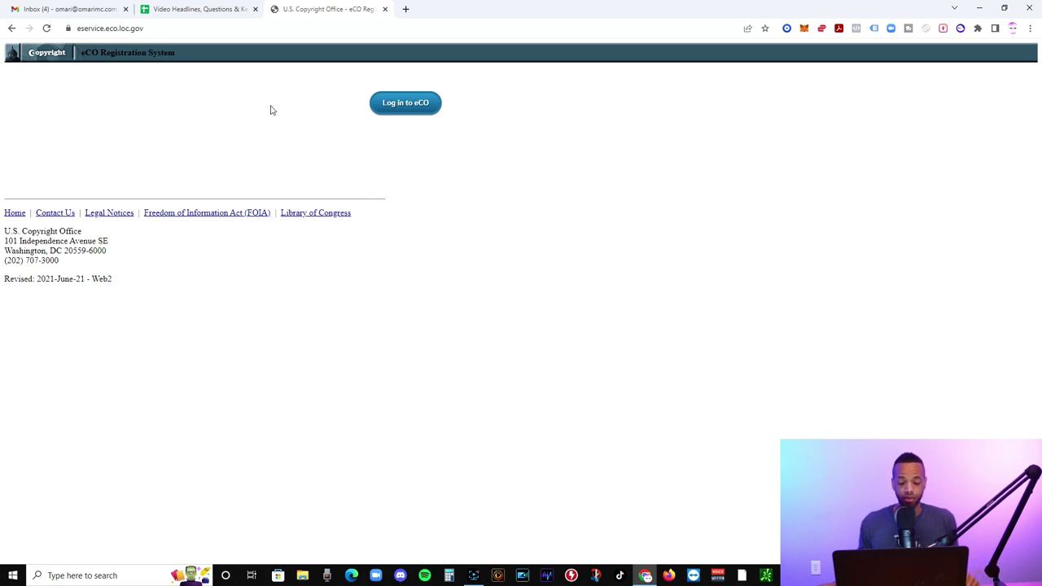
{"action": "left_click", "coordinate": [400, 107]}
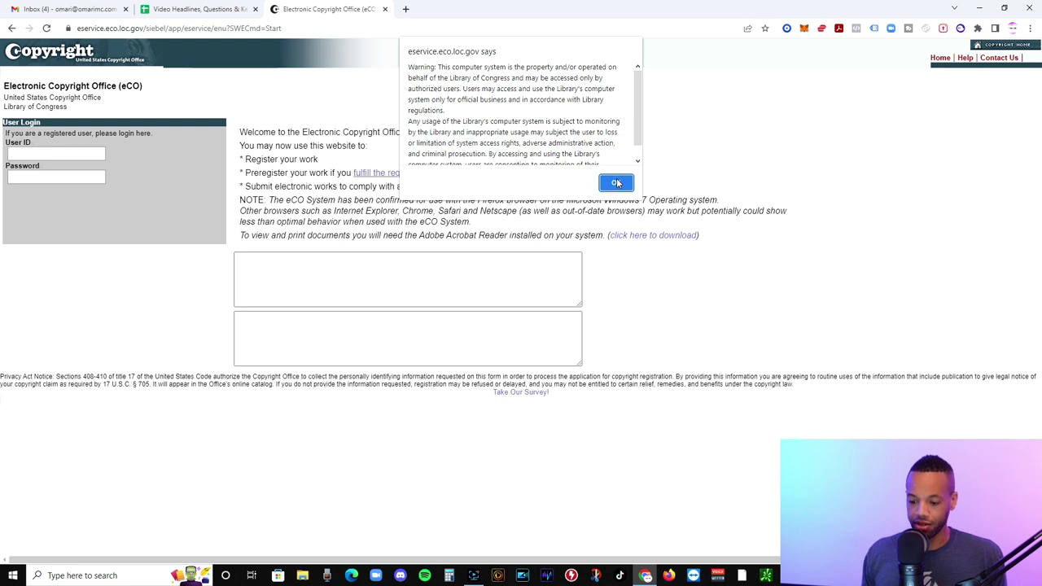
{"action": "left_click", "coordinate": [616, 182]}
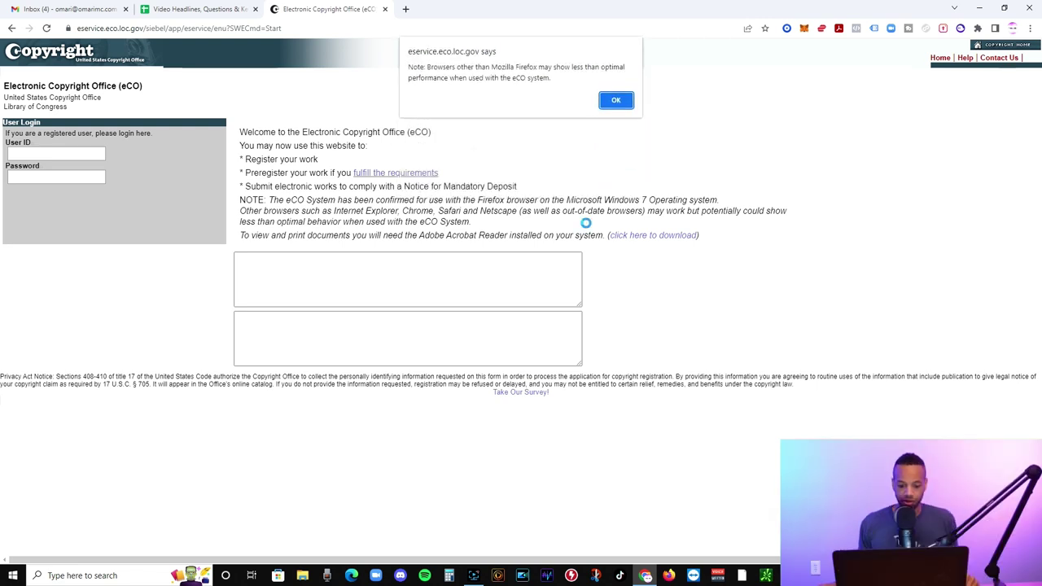
{"action": "left_click", "coordinate": [616, 101]}
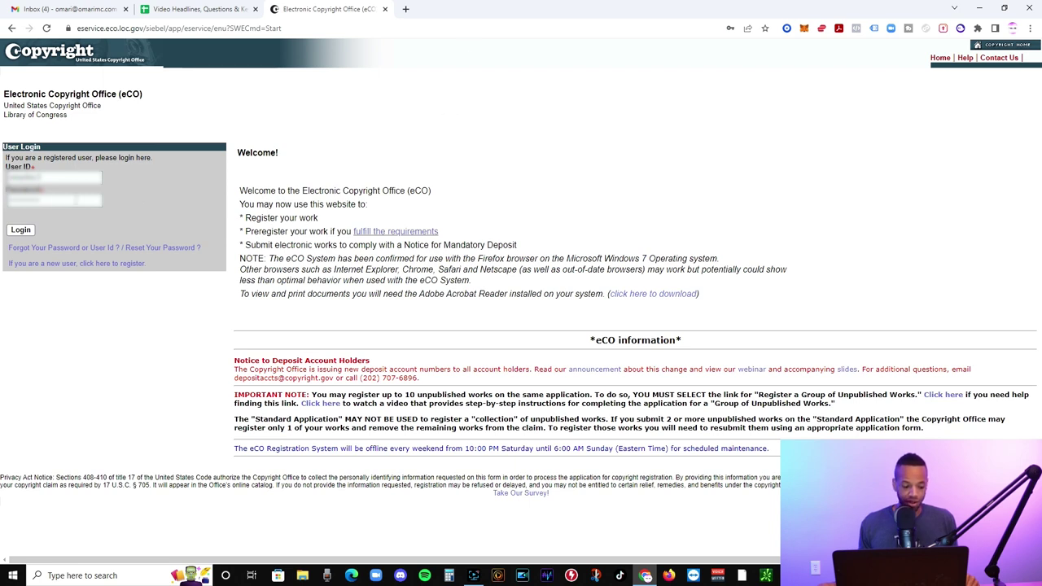
Step: Log in with the prefilled account credentials and start a new registration with the Standard Application
{"action": "left_click", "coordinate": [22, 232]}
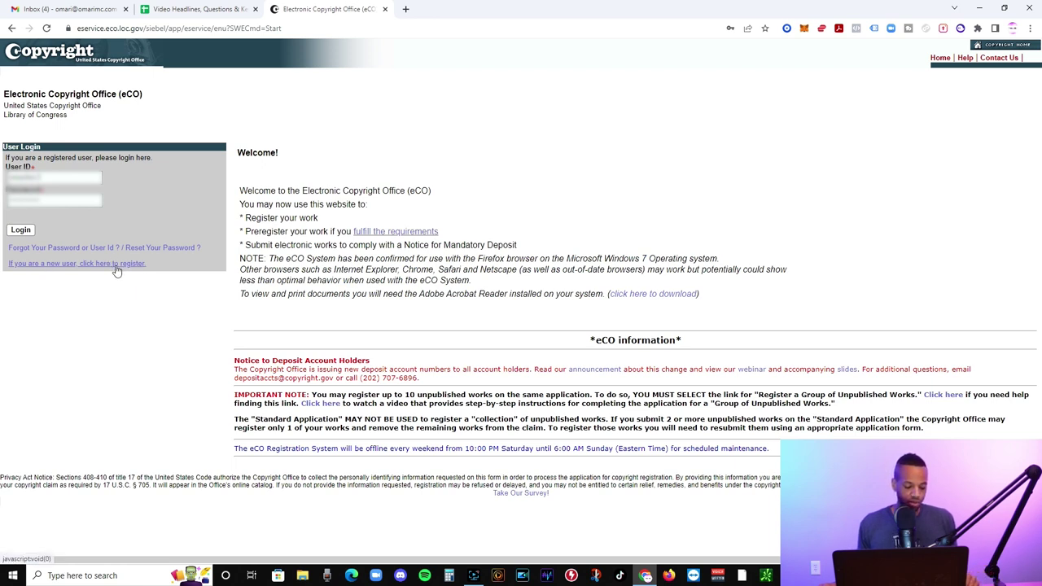
{"action": "left_click", "coordinate": [22, 229]}
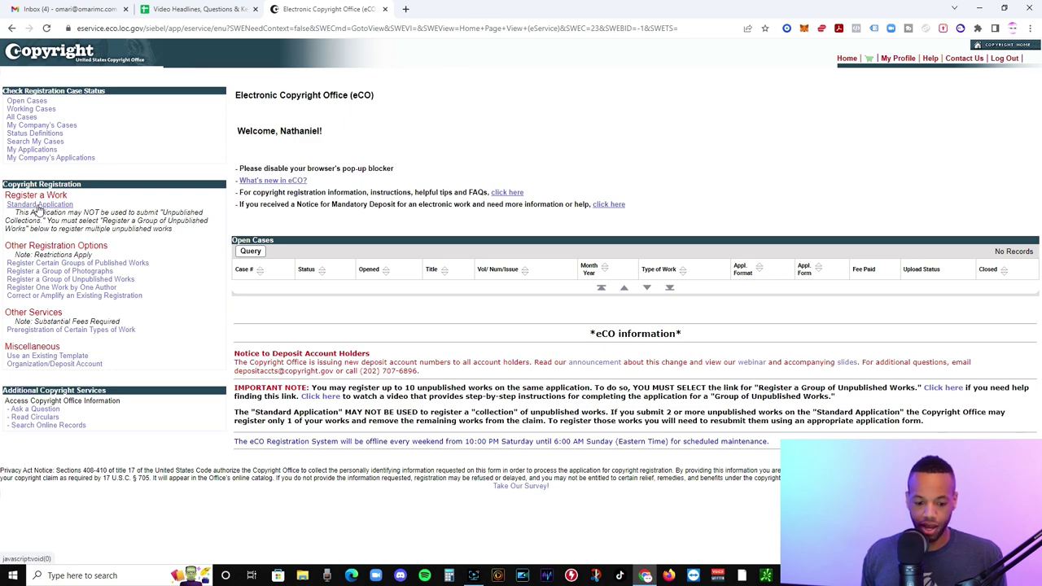
{"action": "left_click", "coordinate": [38, 206]}
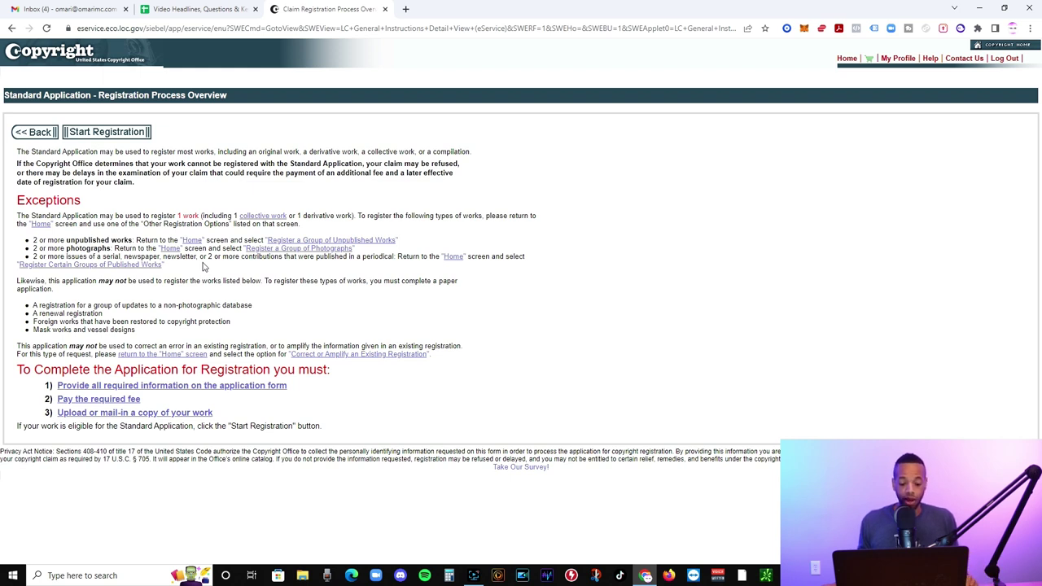
{"action": "left_click", "coordinate": [107, 131]}
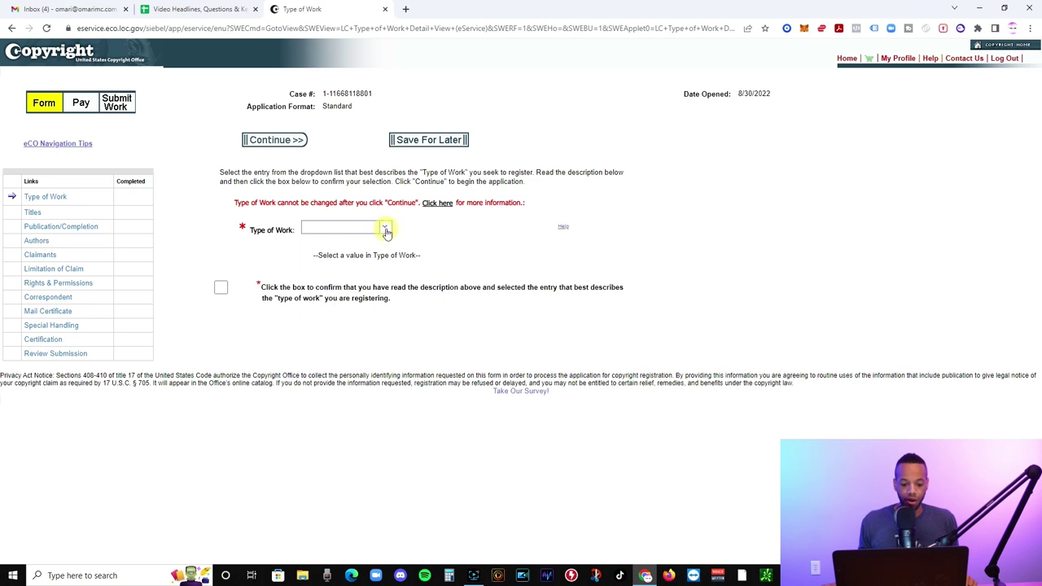
Step: Set the type of work to Sound Recording, confirm that its description has been read, and continue to the titles section
{"action": "left_click", "coordinate": [385, 228]}
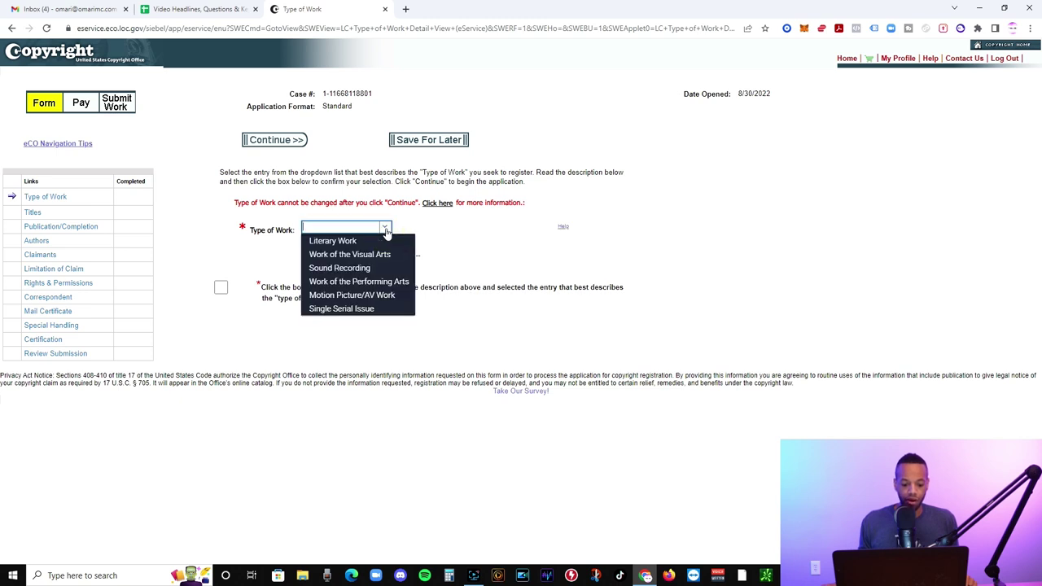
{"action": "left_click", "coordinate": [345, 268]}
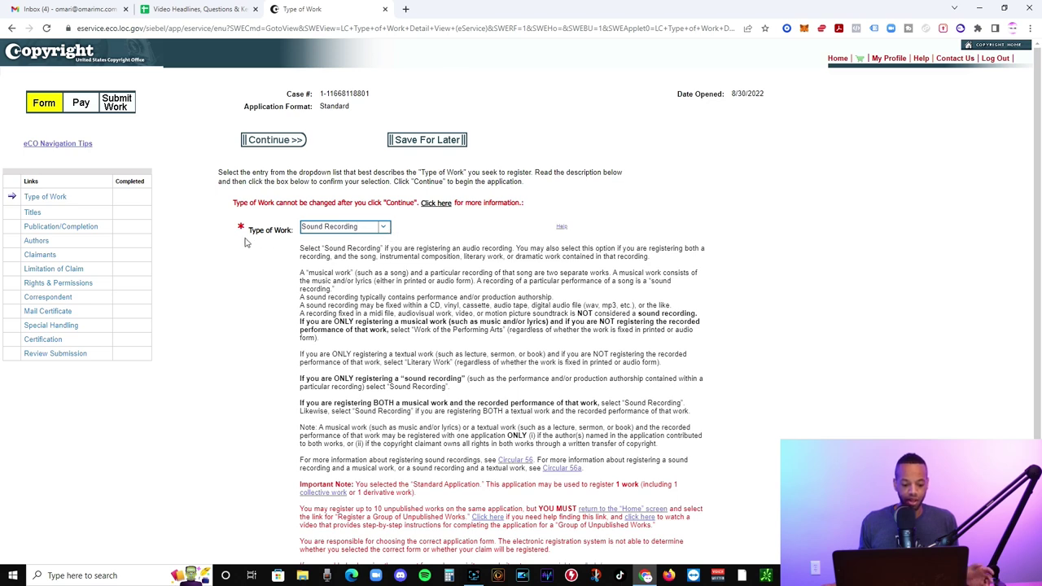
{"action": "scroll", "coordinate": [350, 244], "scroll_direction": "down", "scroll_amount": 3}
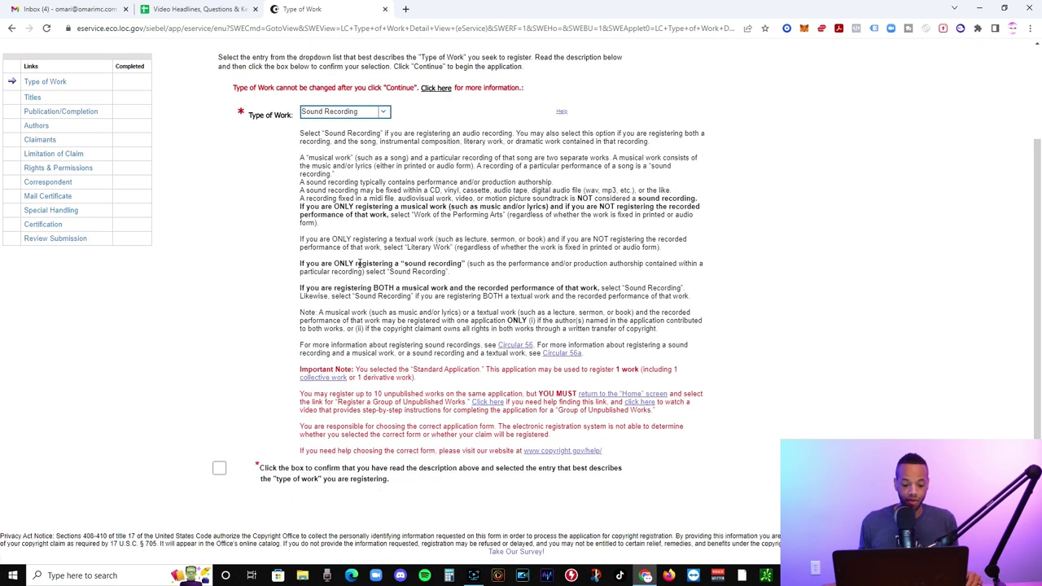
{"action": "left_click", "coordinate": [219, 468]}
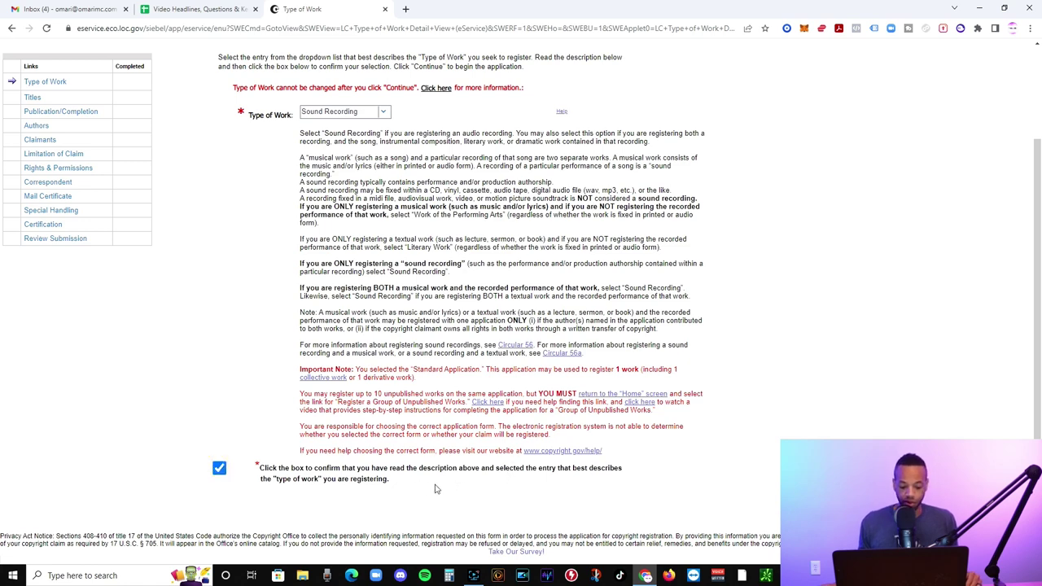
{"action": "scroll", "coordinate": [397, 461], "scroll_direction": "up", "scroll_amount": 1}
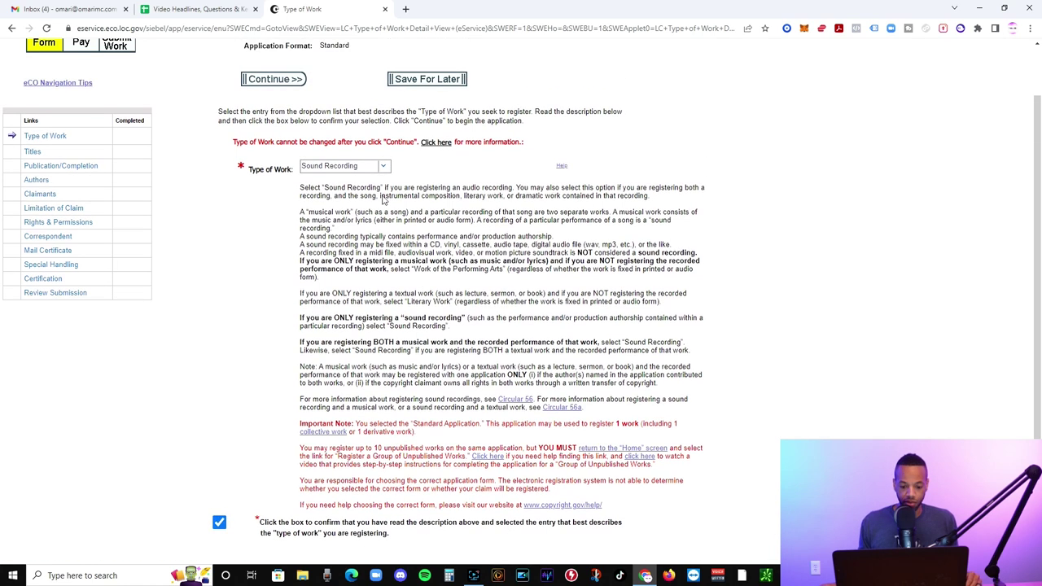
{"action": "left_click", "coordinate": [274, 77]}
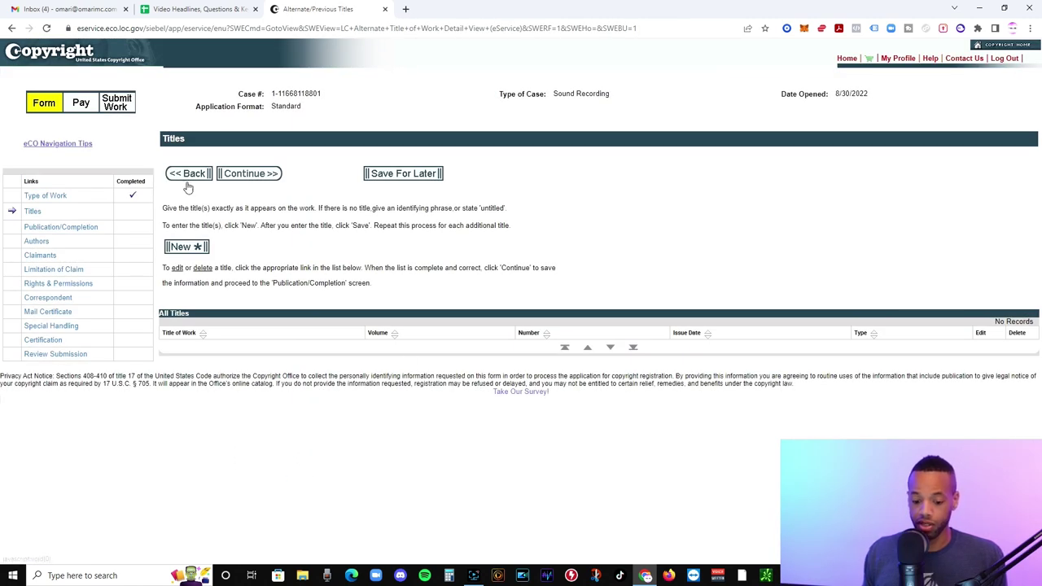
Step: Add and save a "Title of work being registered" using the artist's first name, and continue to the publication section
{"action": "left_click", "coordinate": [194, 248]}
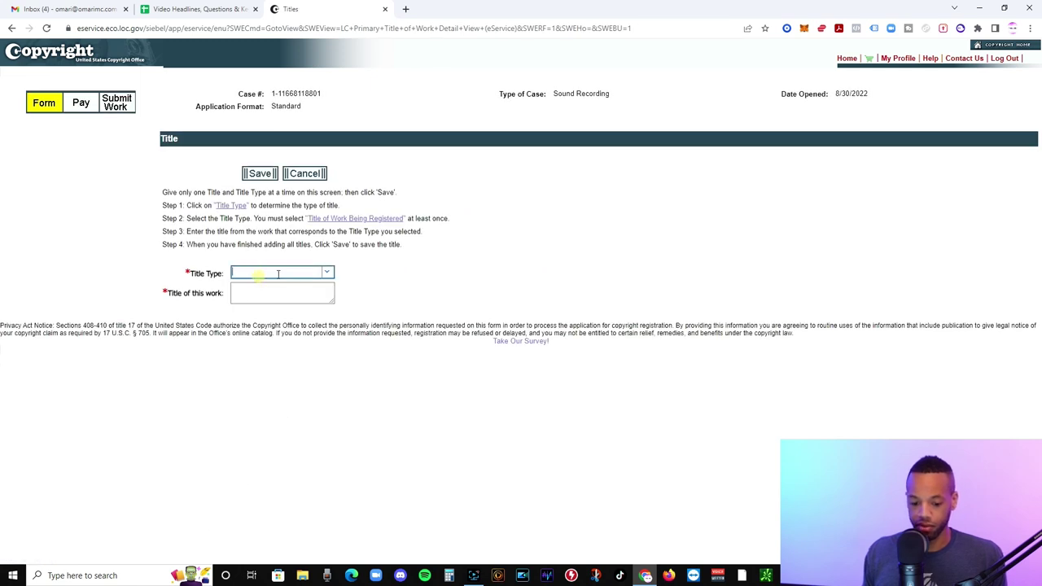
{"action": "left_click", "coordinate": [330, 275]}
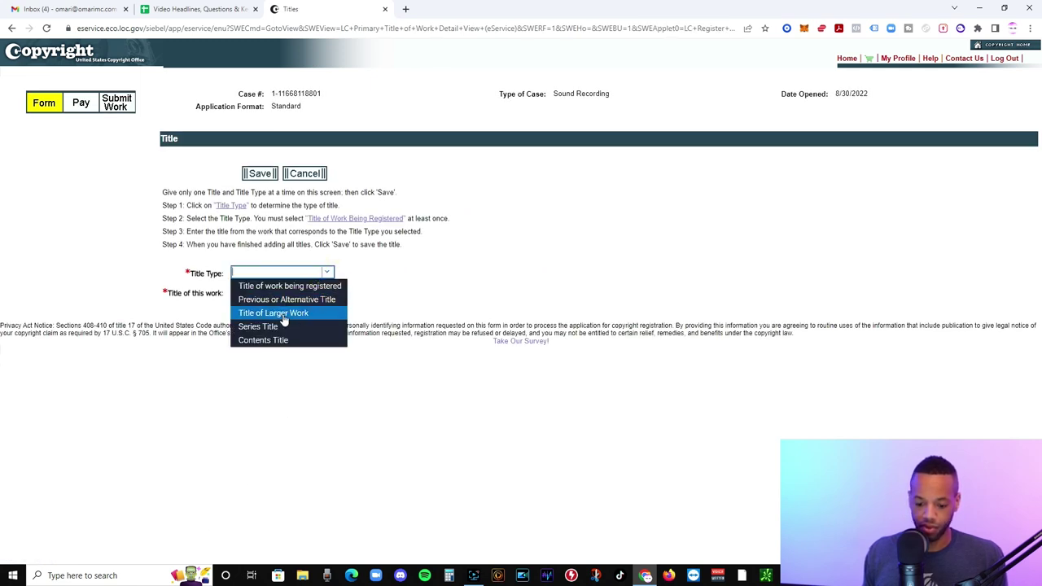
{"action": "left_click", "coordinate": [290, 286]}
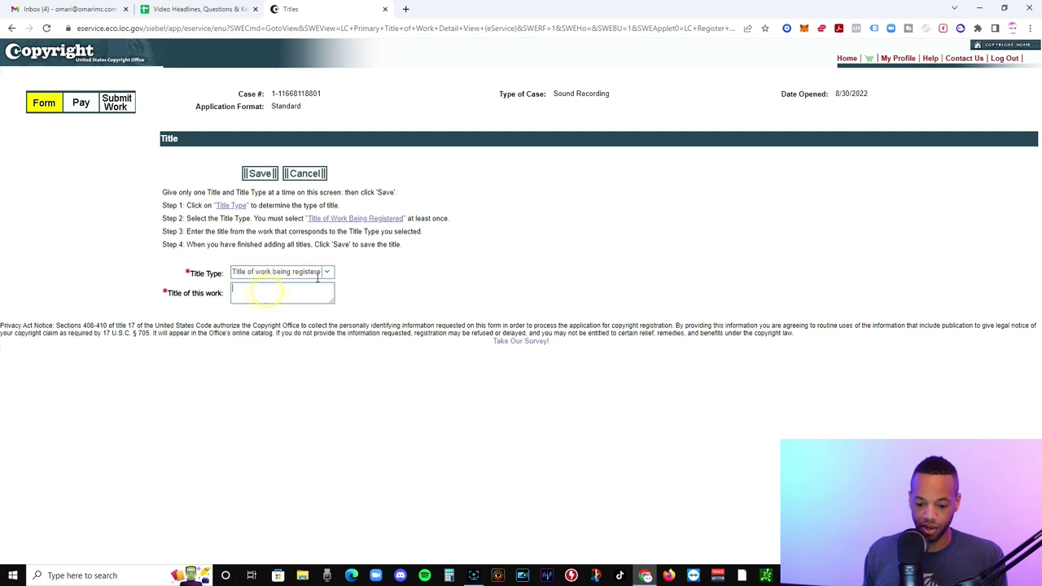
{"action": "left_click", "coordinate": [326, 272]}
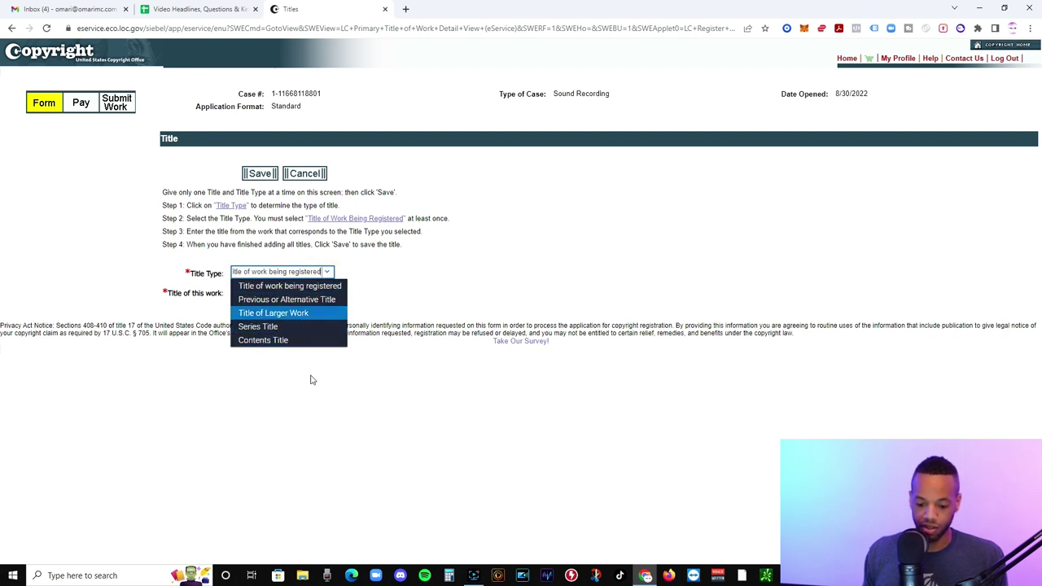
{"action": "left_click", "coordinate": [396, 293]}
{"action": "left_click", "coordinate": [265, 288]}
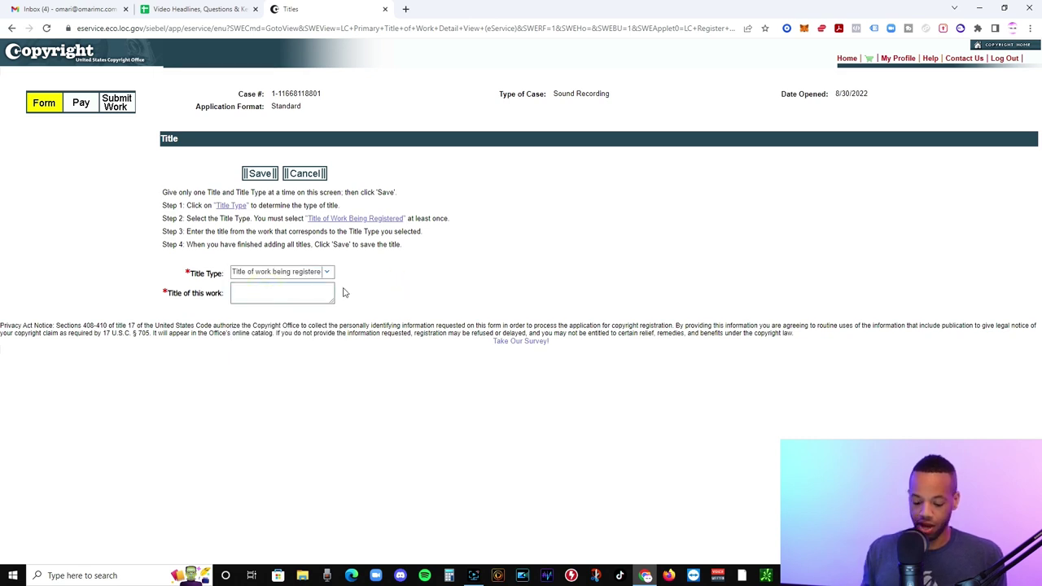
{"action": "type", "text": "Omari"}
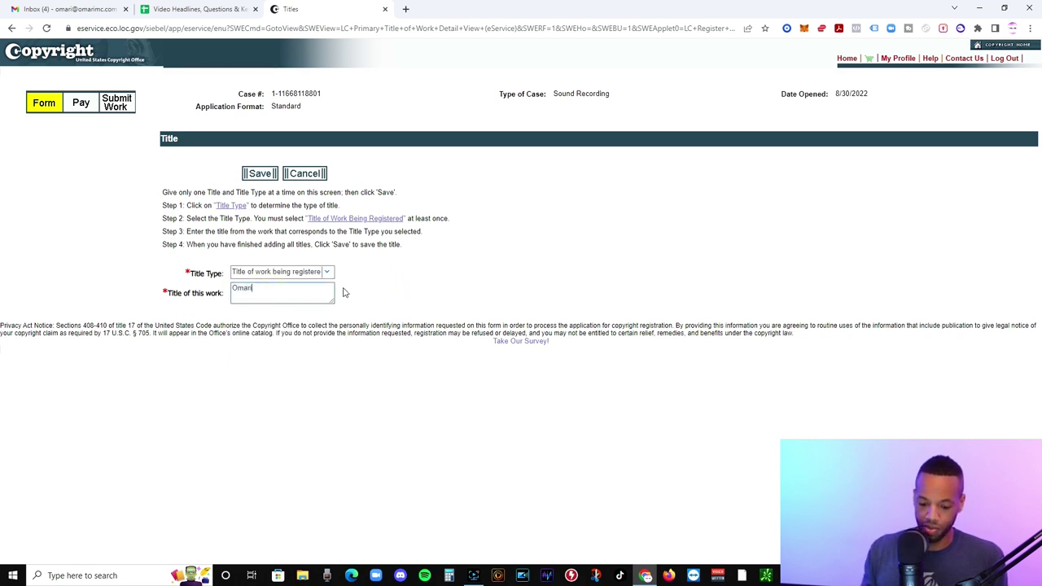
{"action": "left_click", "coordinate": [262, 174]}
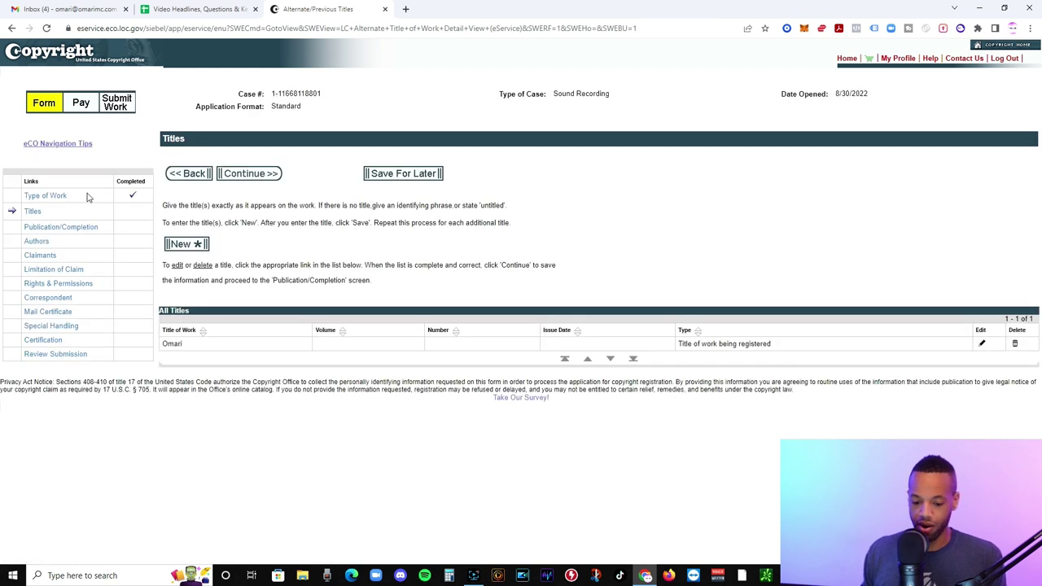
{"action": "left_click", "coordinate": [244, 175]}
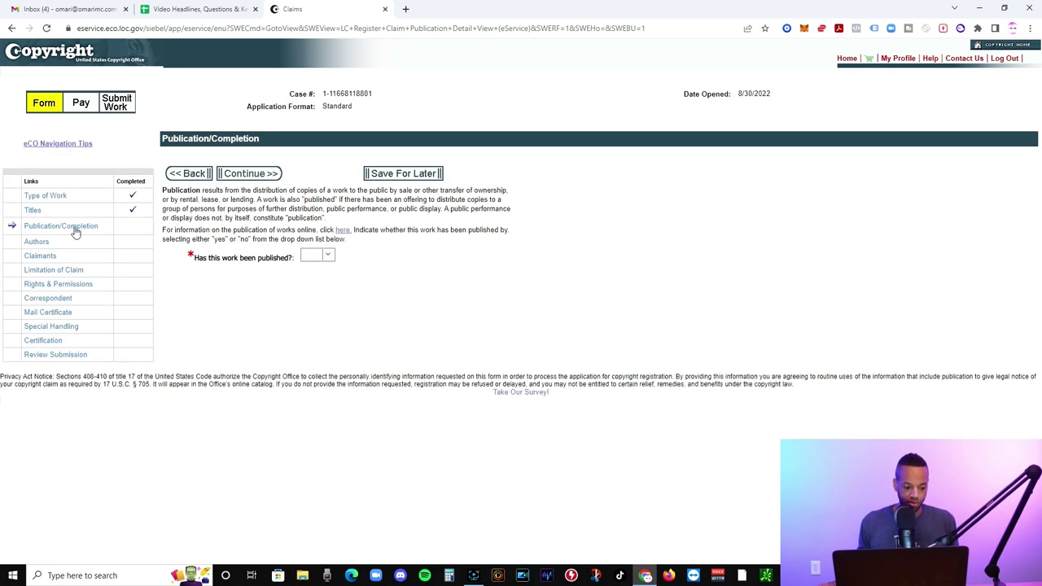
Step: Mark the work as published and set its International Standard Number Type to ISRC
{"action": "left_click", "coordinate": [328, 255]}
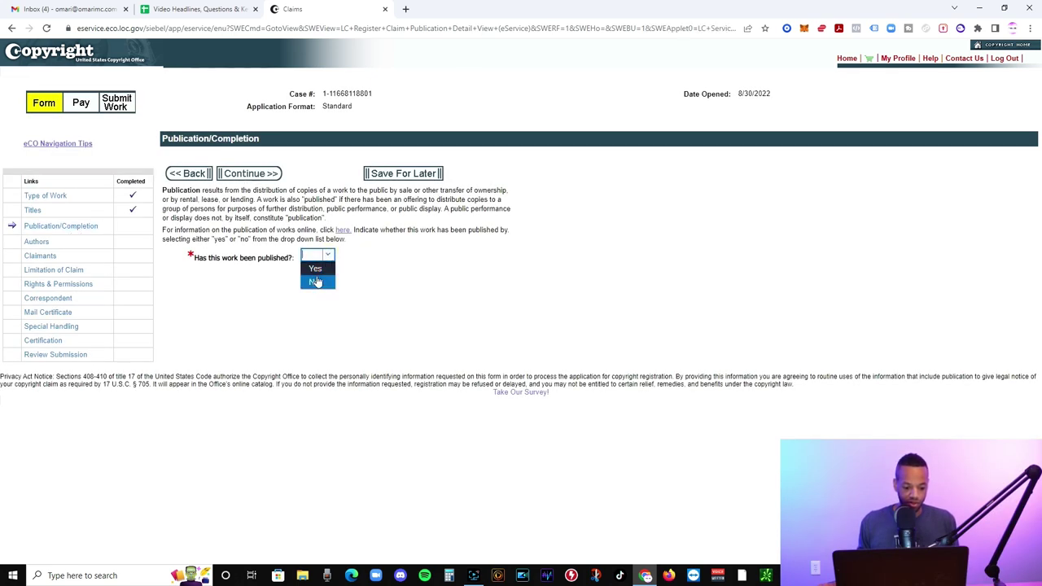
{"action": "left_click", "coordinate": [316, 269]}
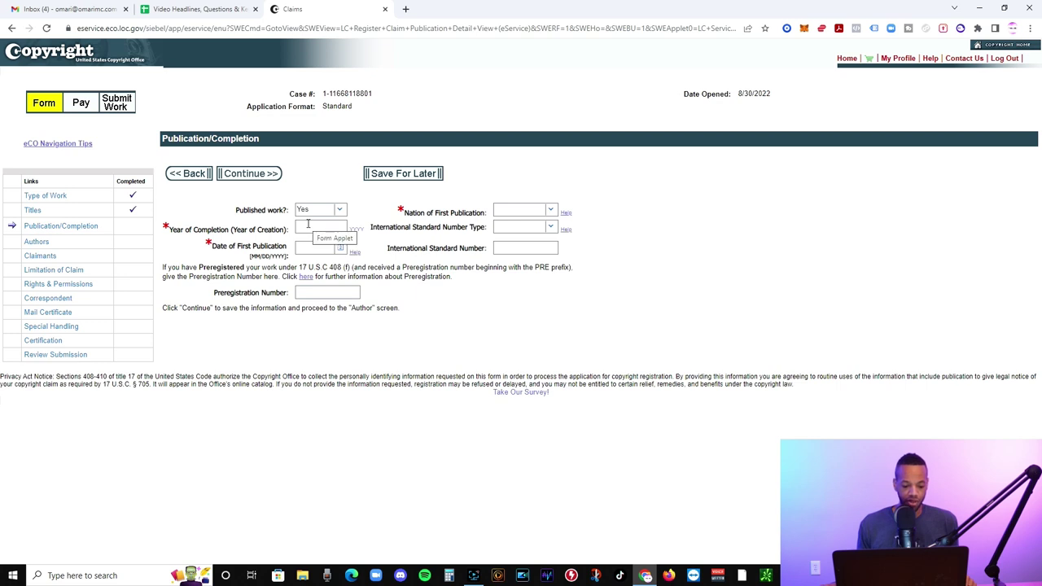
{"action": "left_click", "coordinate": [551, 228]}
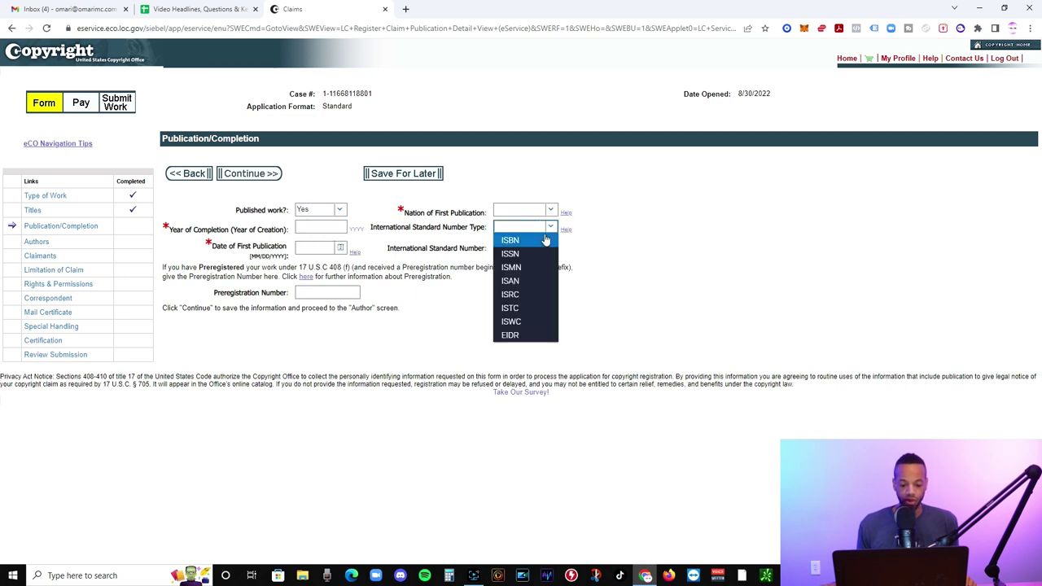
{"action": "left_click", "coordinate": [514, 294]}
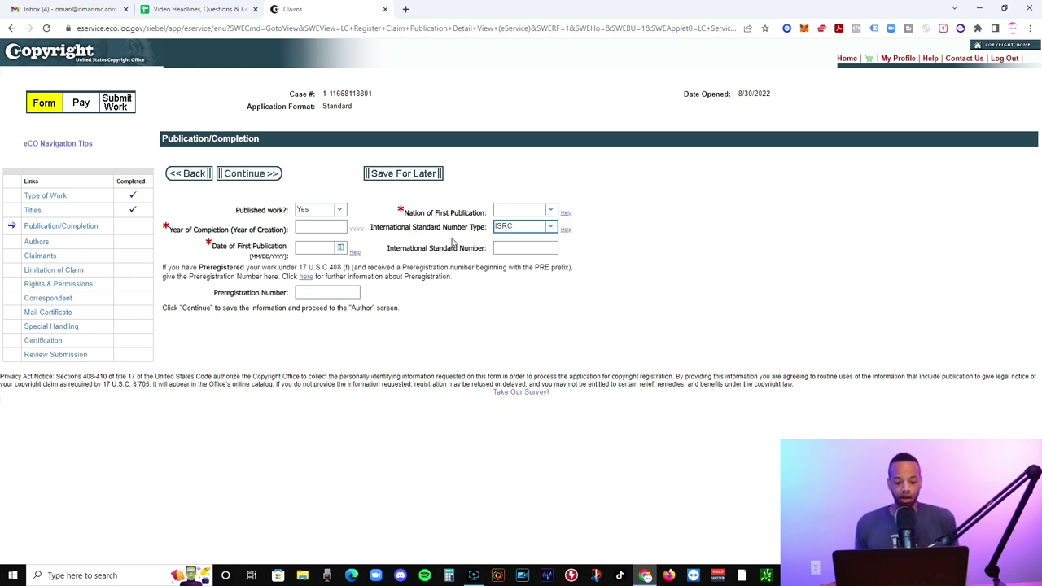
{"action": "left_click_drag", "start_coordinate": [399, 225], "coordinate": [466, 227]}
{"action": "left_click", "coordinate": [550, 227]}
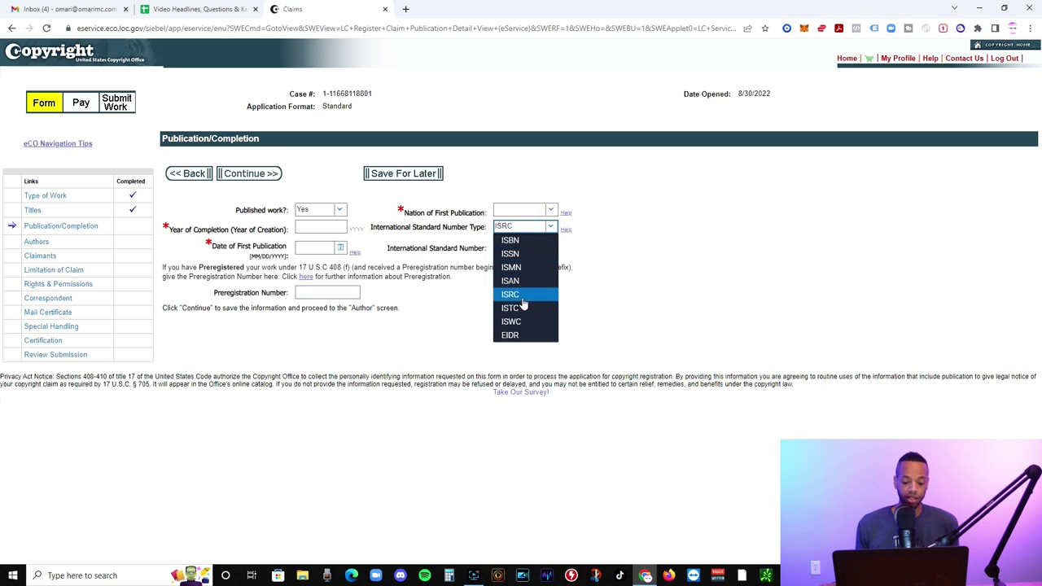
{"action": "left_click", "coordinate": [633, 266]}
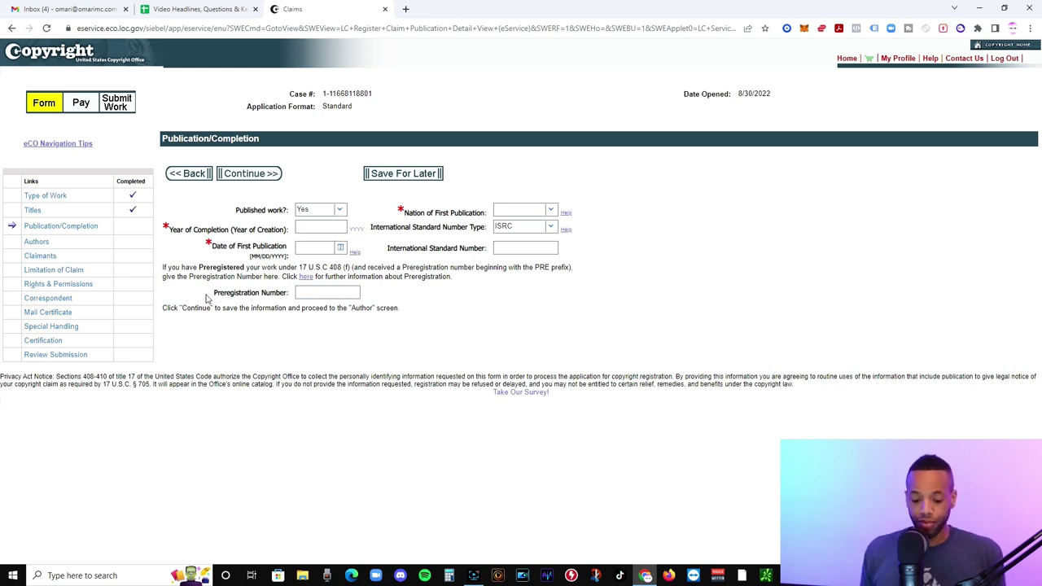
Step: Begin filling in the work's year of completion
{"action": "left_click", "coordinate": [314, 227]}
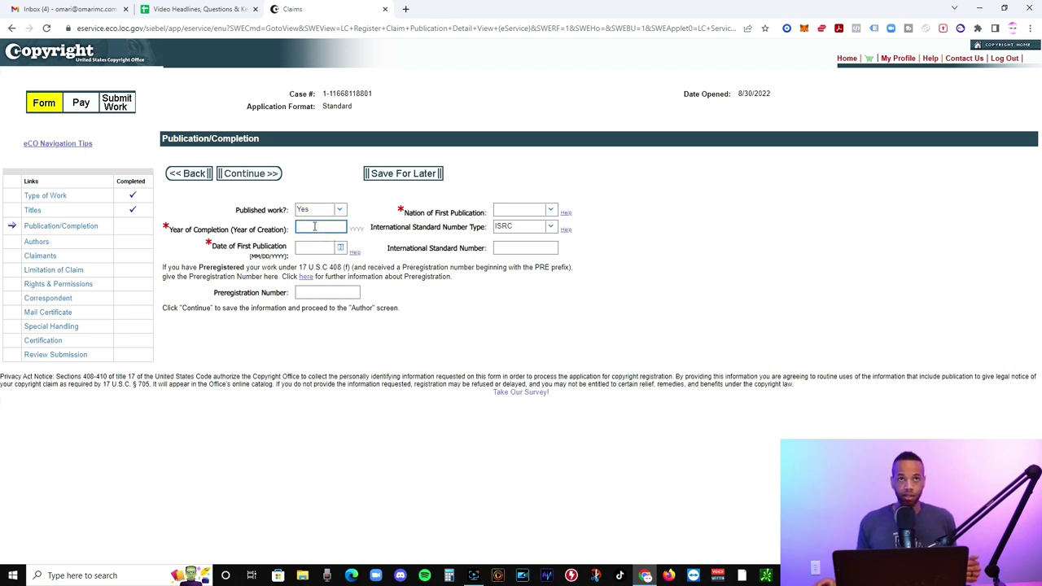